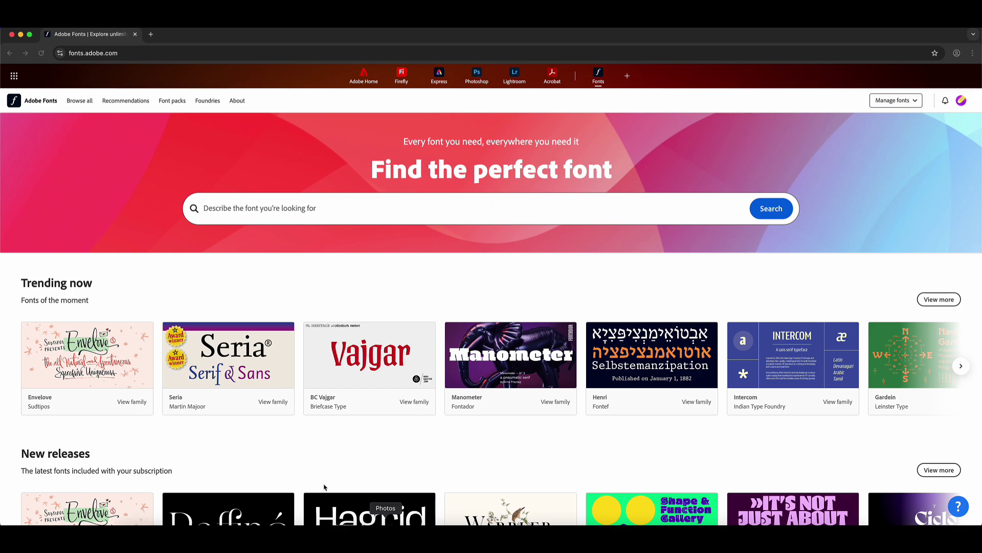
pyautogui.scroll(-3, 360, 395)
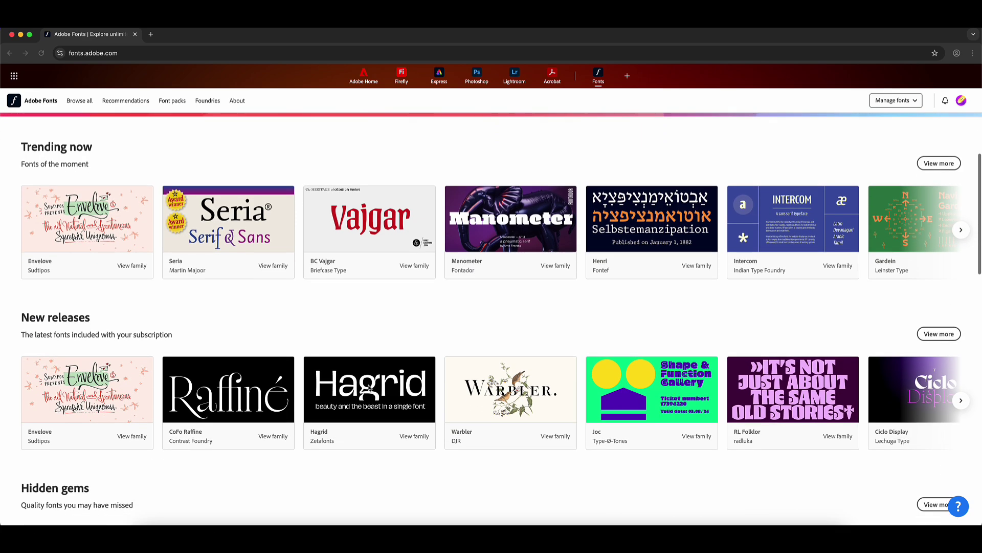
pyautogui.scroll(-4, 391, 339)
pyautogui.scroll(-3, 392, 342)
pyautogui.scroll(-3, 392, 342)
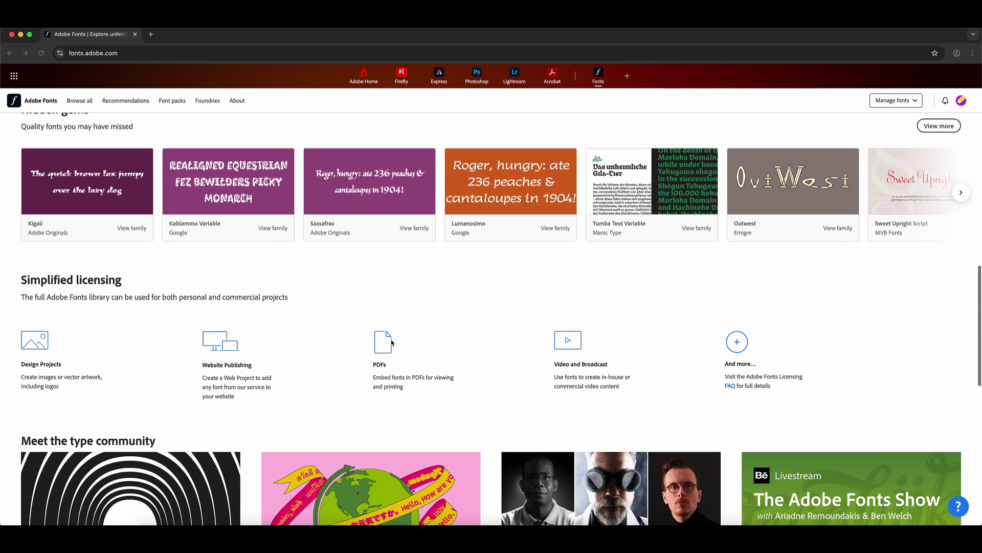
pyautogui.scroll(-3, 392, 342)
pyautogui.scroll(-3, 392, 342)
pyautogui.scroll(-3, 391, 340)
pyautogui.scroll(15, 391, 340)
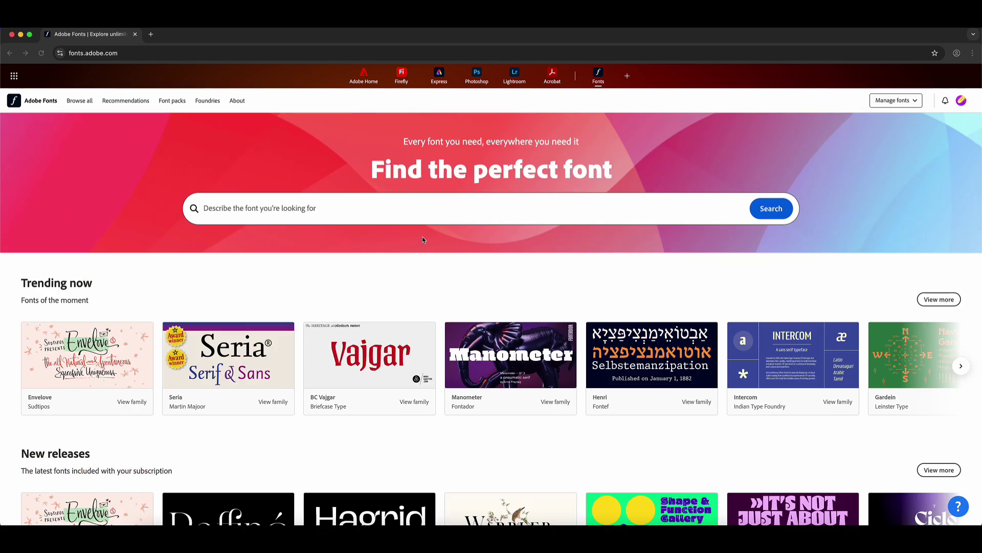
pyautogui.scroll(-4, 480, 421)
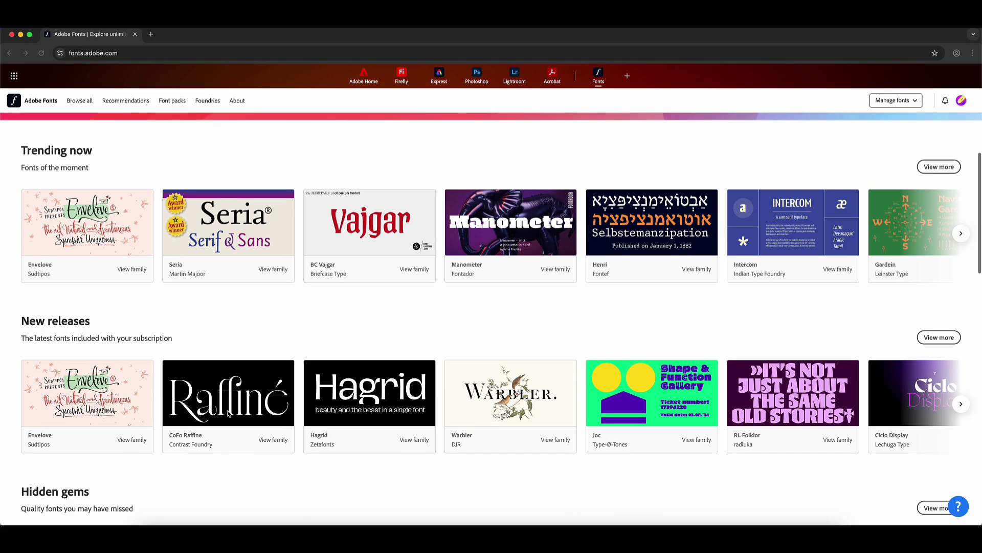
pyautogui.scroll(-2, 383, 428)
pyautogui.scroll(-1, 384, 428)
pyautogui.scroll(5, 310, 343)
pyautogui.scroll(3, 310, 342)
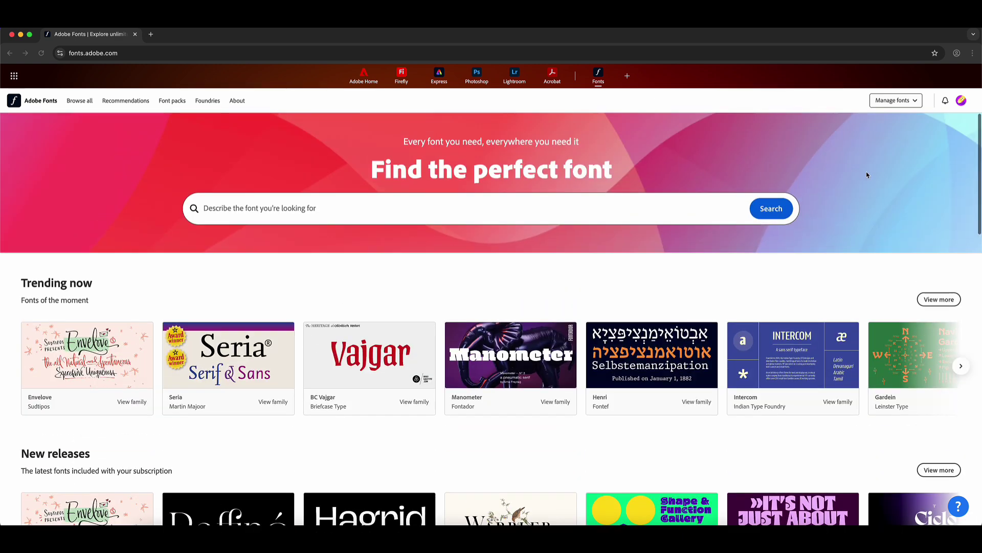
# Glance at the account panel, then open the Sassafras family card under Hidden gems.
pyautogui.click(961, 102)
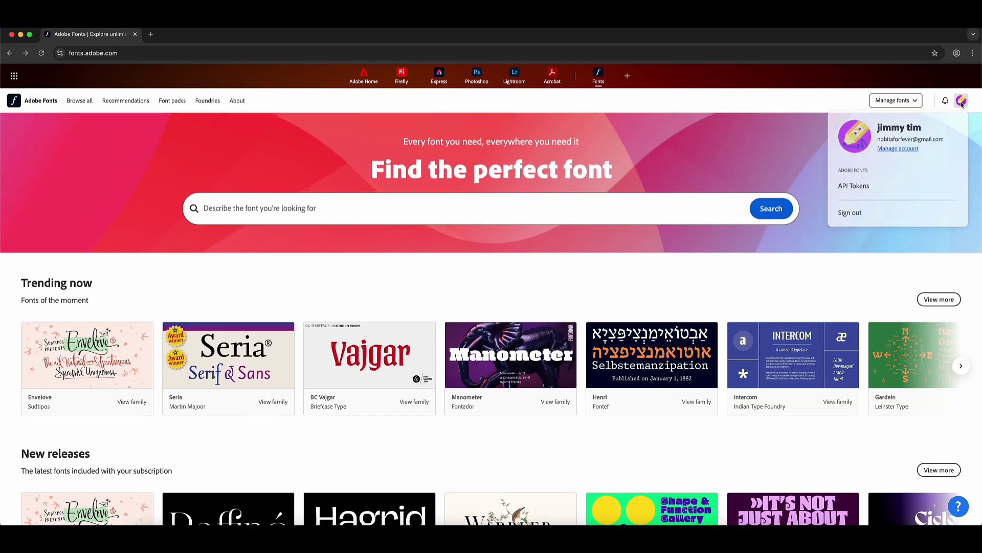
pyautogui.click(573, 211)
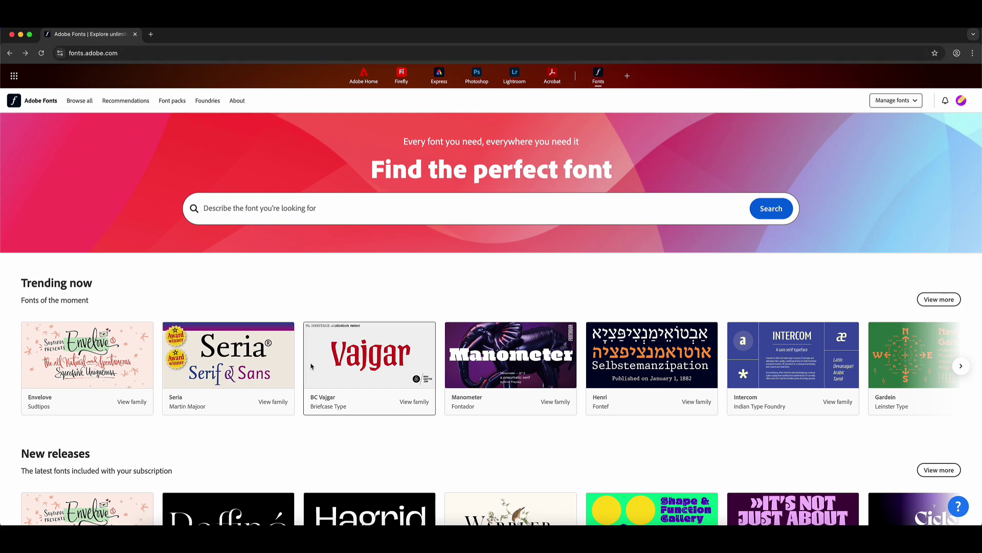
pyautogui.scroll(-5, 311, 367)
pyautogui.scroll(-3, 323, 376)
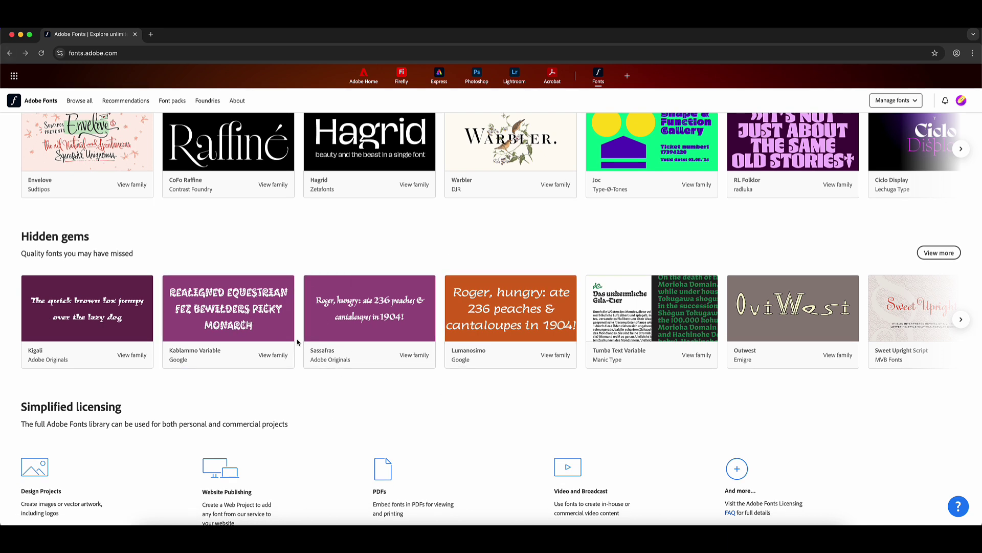
pyautogui.click(381, 319)
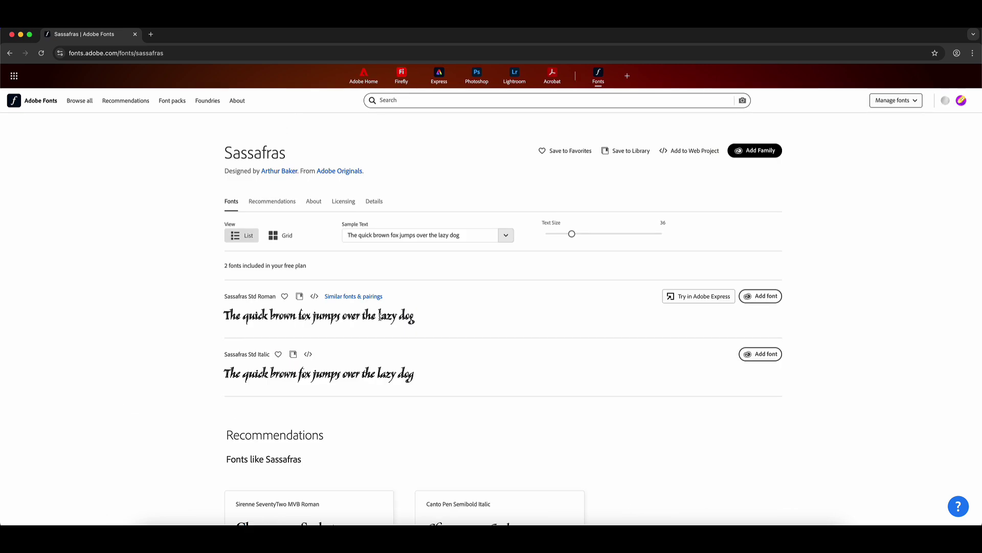
pyautogui.scroll(-2, 379, 317)
pyautogui.scroll(3, 379, 316)
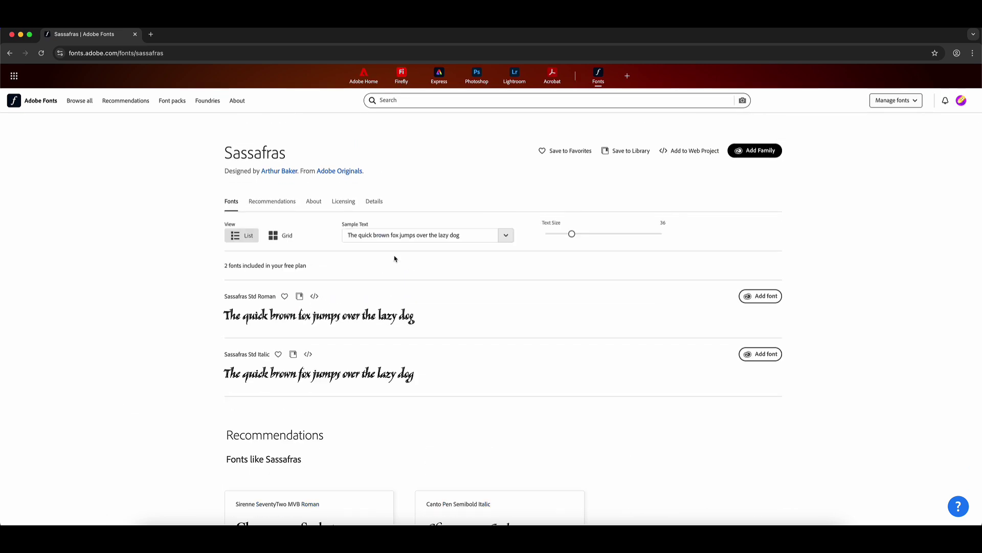
pyautogui.moveTo(341, 367)
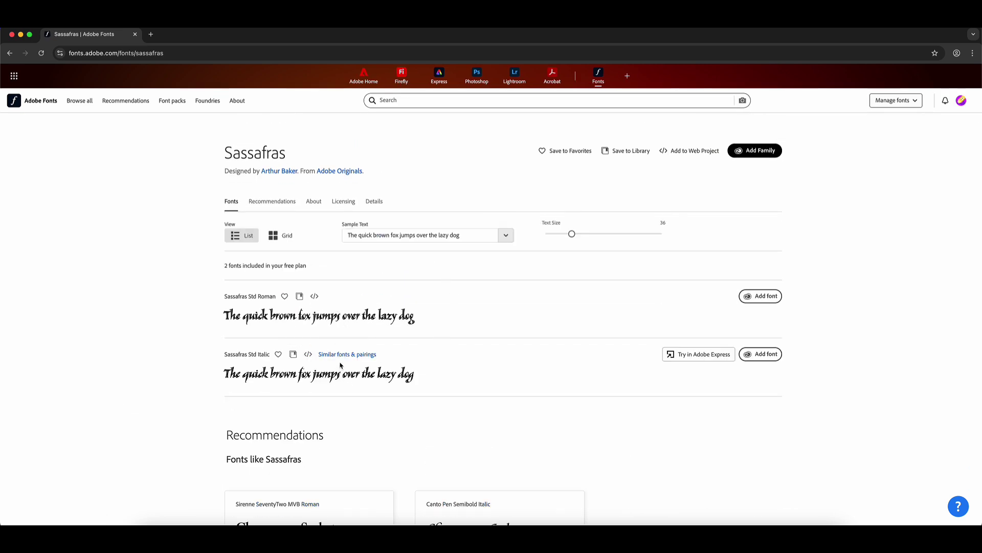
pyautogui.scroll(-1, 335, 335)
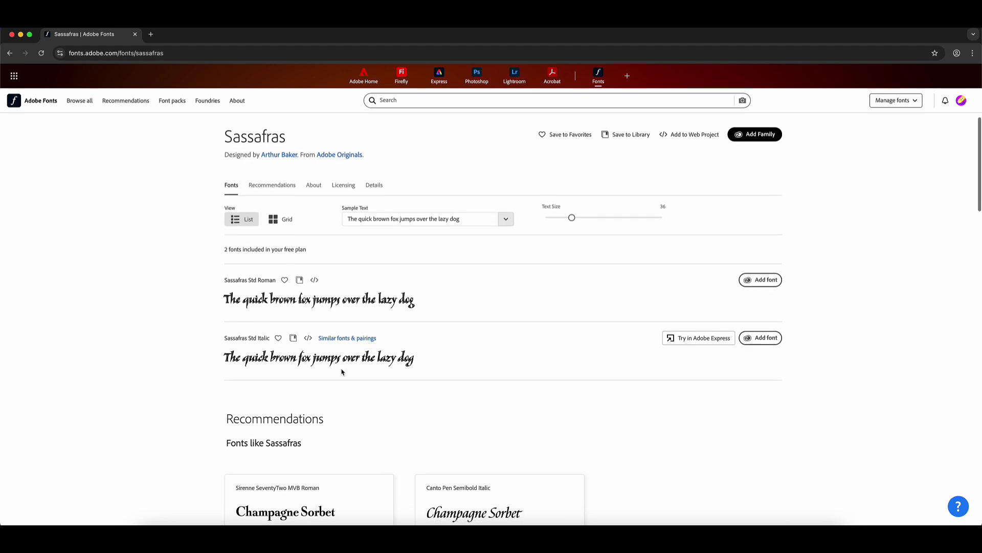
pyautogui.scroll(-1, 485, 371)
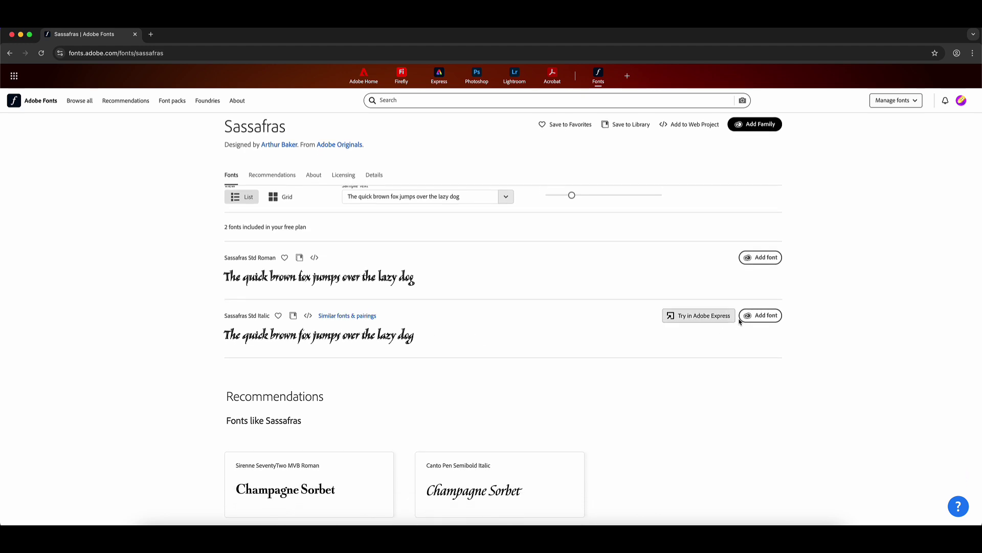
# Add Sassafras Std Italic to Adobe apps and acknowledge the Fonts added dialog with OK.
pyautogui.click(763, 316)
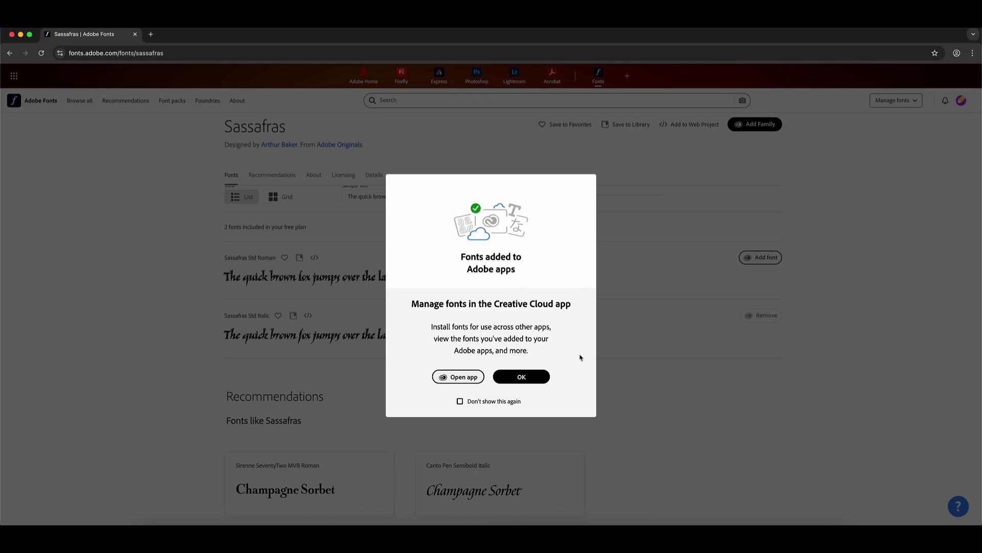
pyautogui.moveTo(433, 328); pyautogui.dragTo(538, 351)
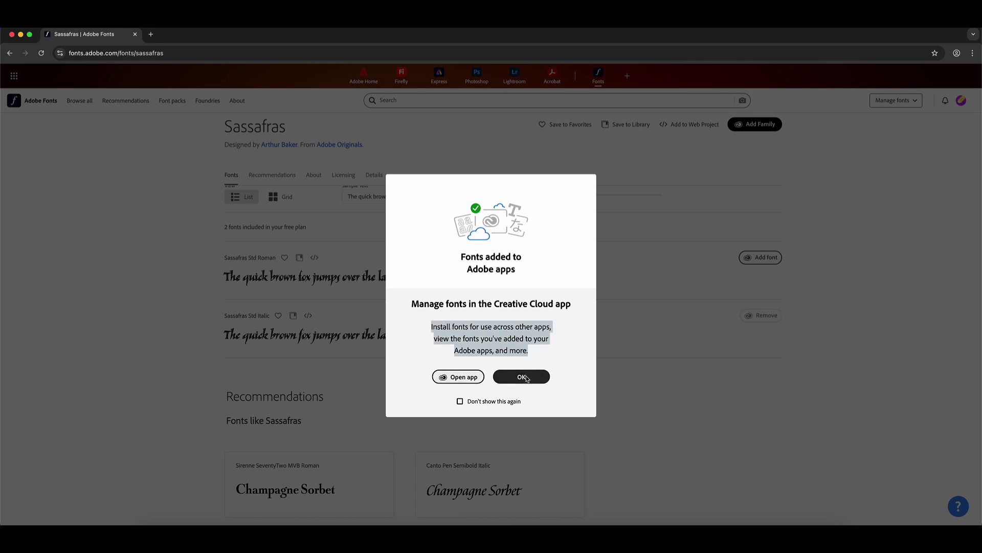
pyautogui.click(525, 377)
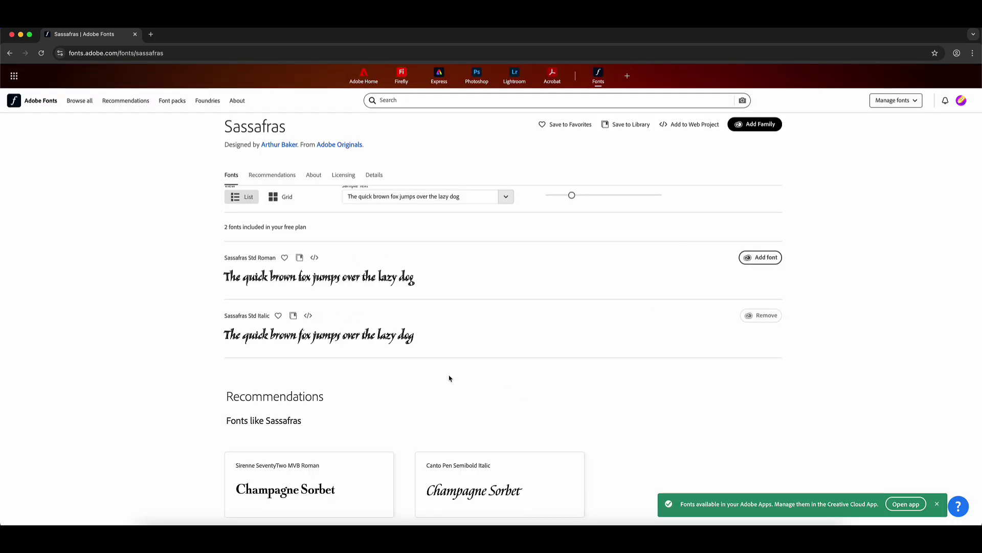